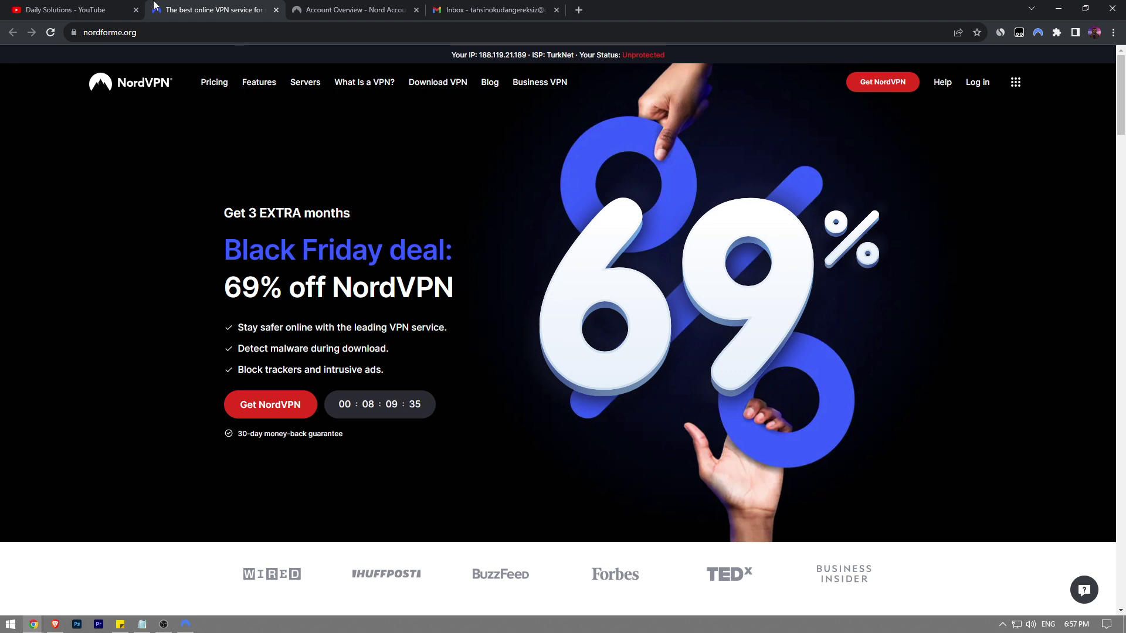
- Switch to the Daily Solutions YouTube tab and highlight part of the channel name
click(143, 11)
drag(372, 107, 444, 108)
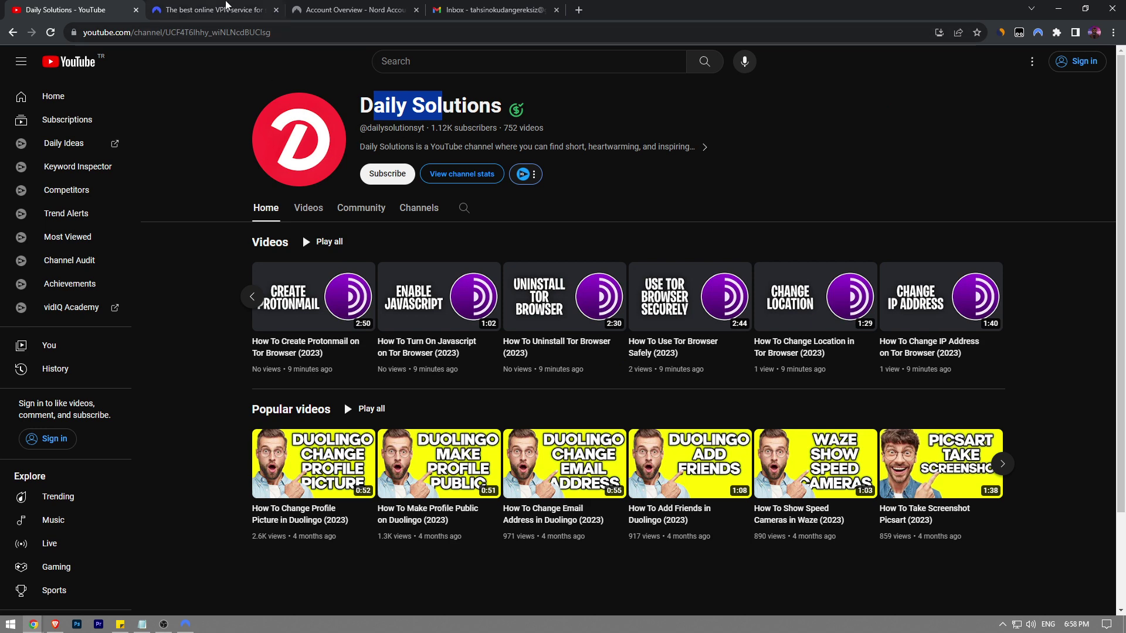
- Back on the NordVPN offer page, highlight the '3 EXTRA months', Black Friday and '69% off' headlines
click(227, 9)
click(154, 270)
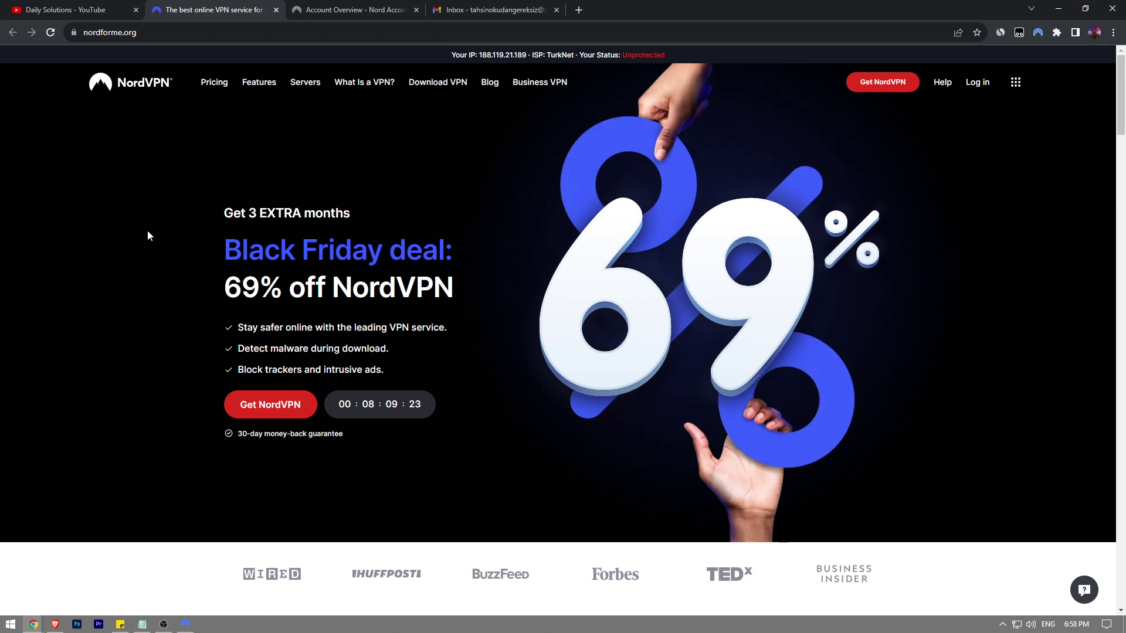
mouse_move(147, 236)
mouse_down()
mouse_move(266, 214)
mouse_move(375, 215)
mouse_up()
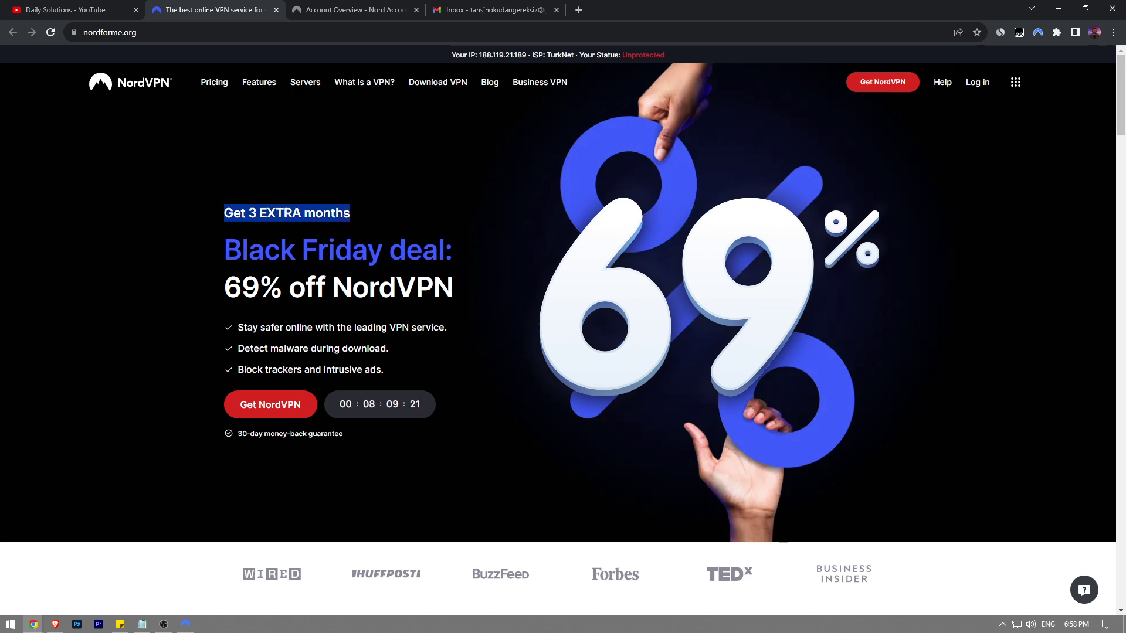
drag(222, 253, 466, 255)
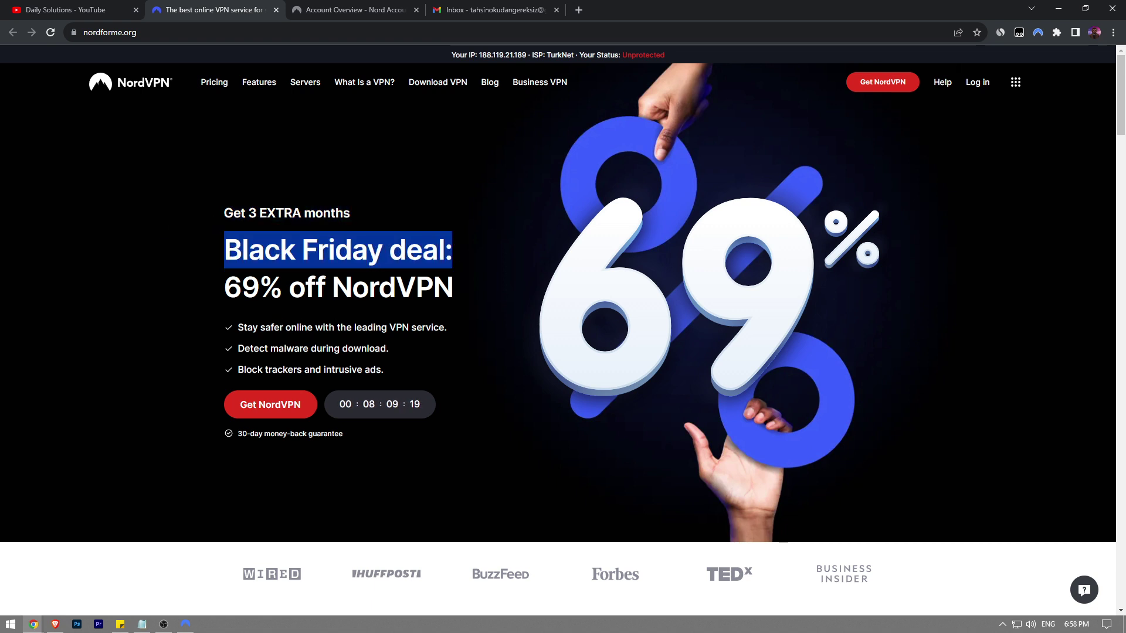
drag(224, 288, 454, 287)
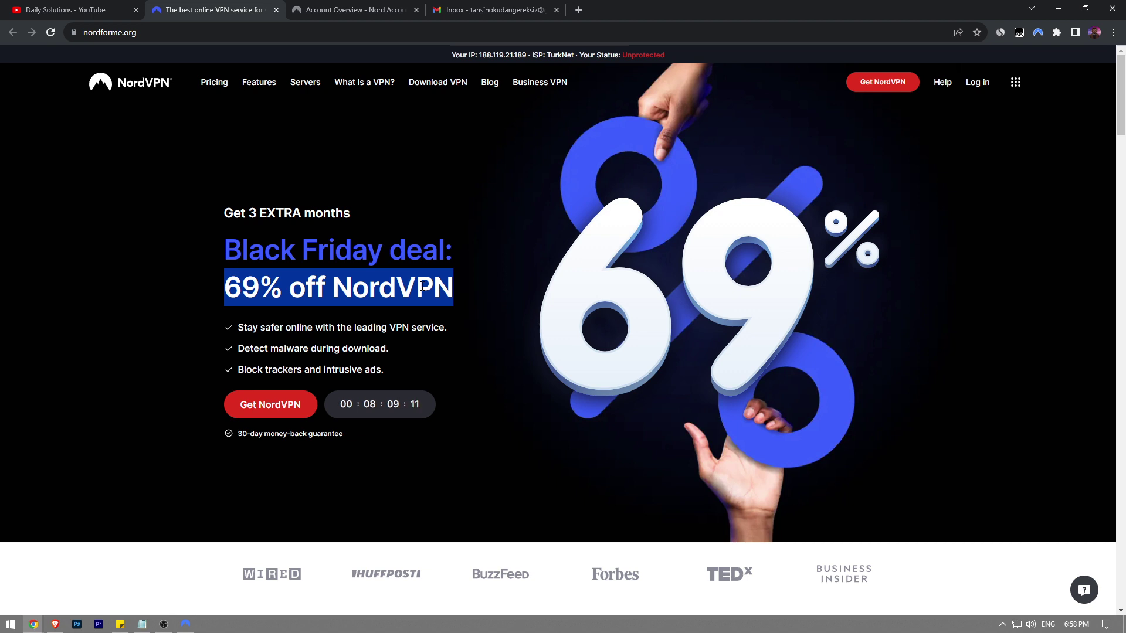
click(97, 32)
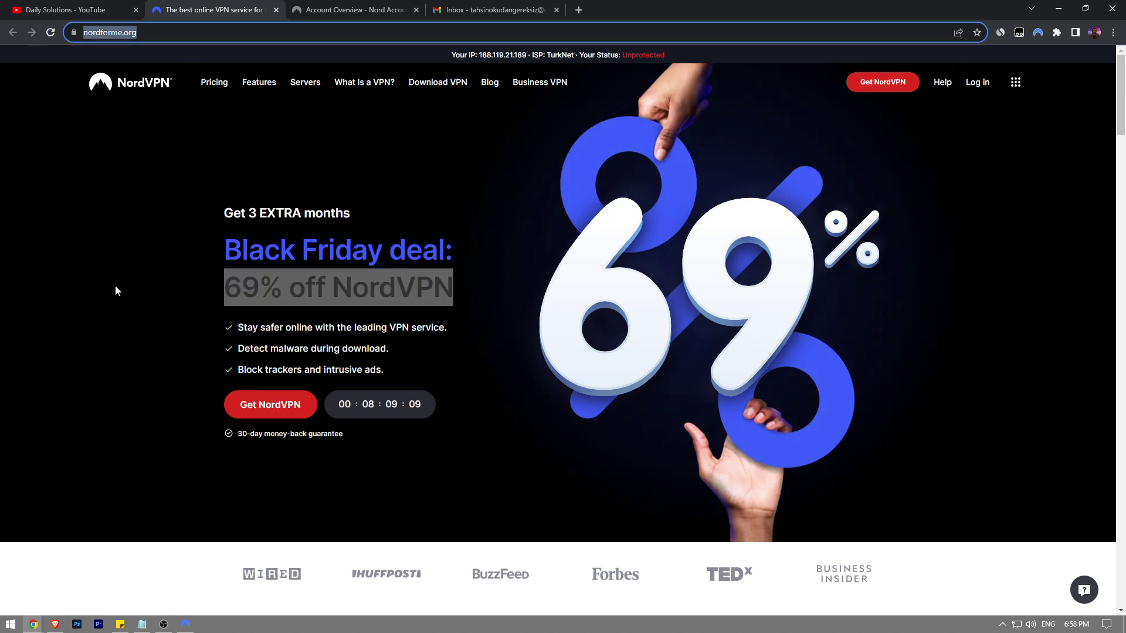
click(183, 380)
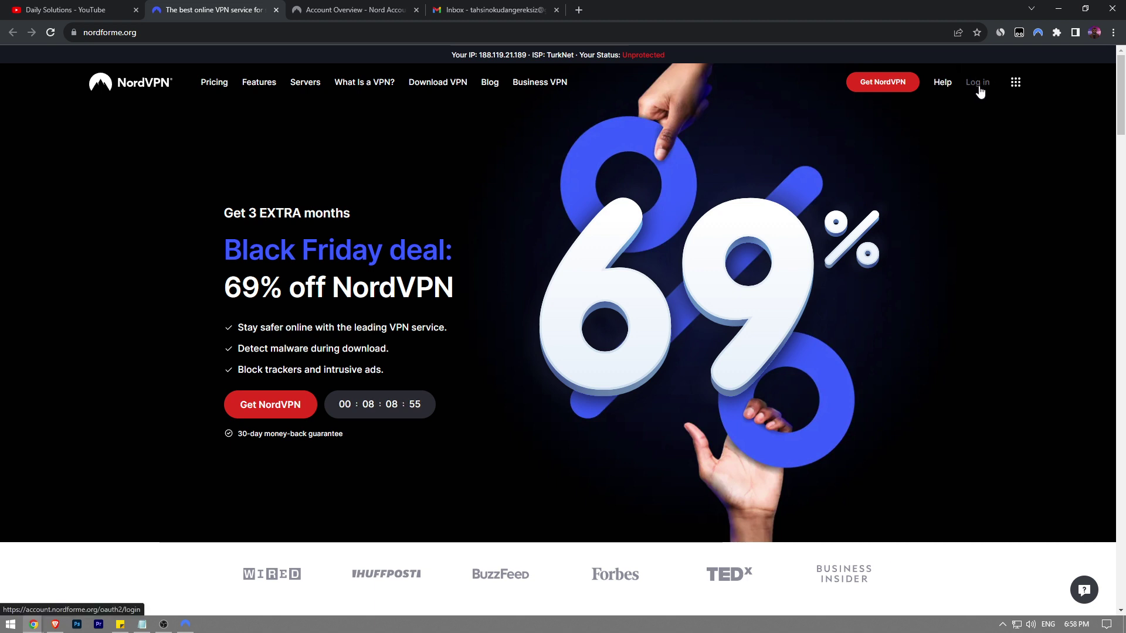
- On the Nord Account dashboard, go to Account settings from the email dropdown
click(348, 9)
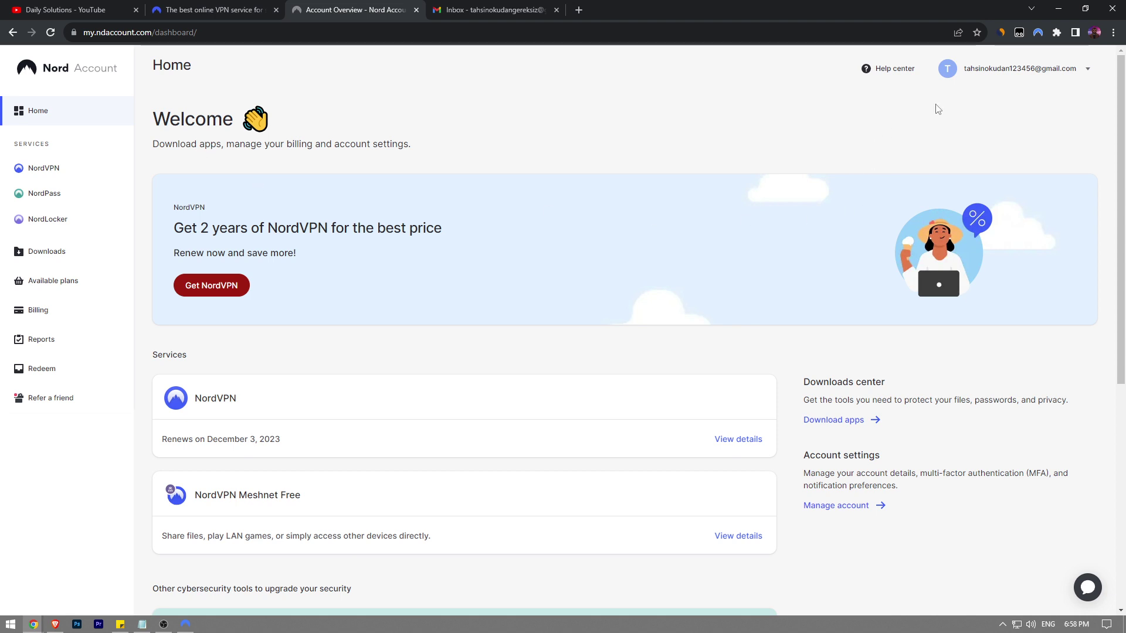
click(964, 73)
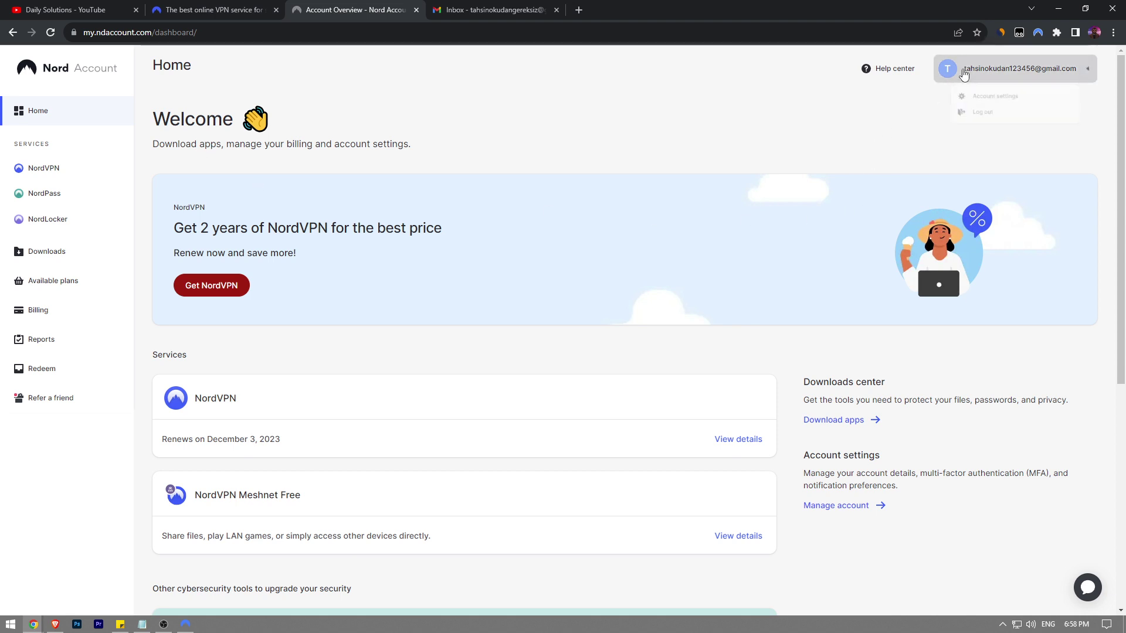
click(967, 109)
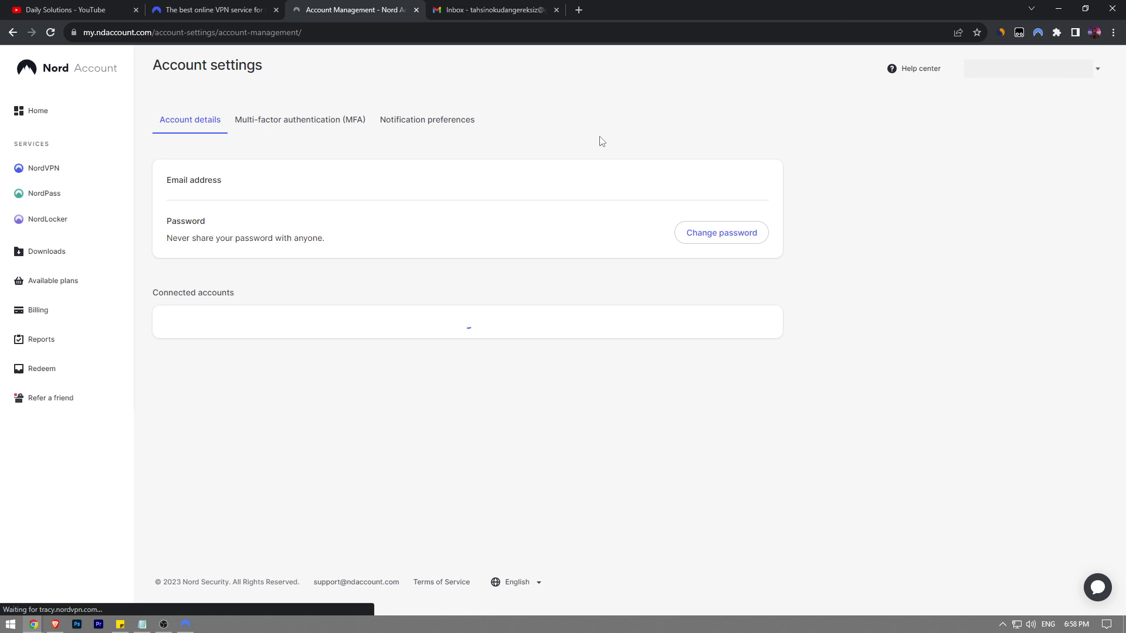
- Open the Multi-factor authentication (MFA) tab and choose Manage MFA
click(284, 131)
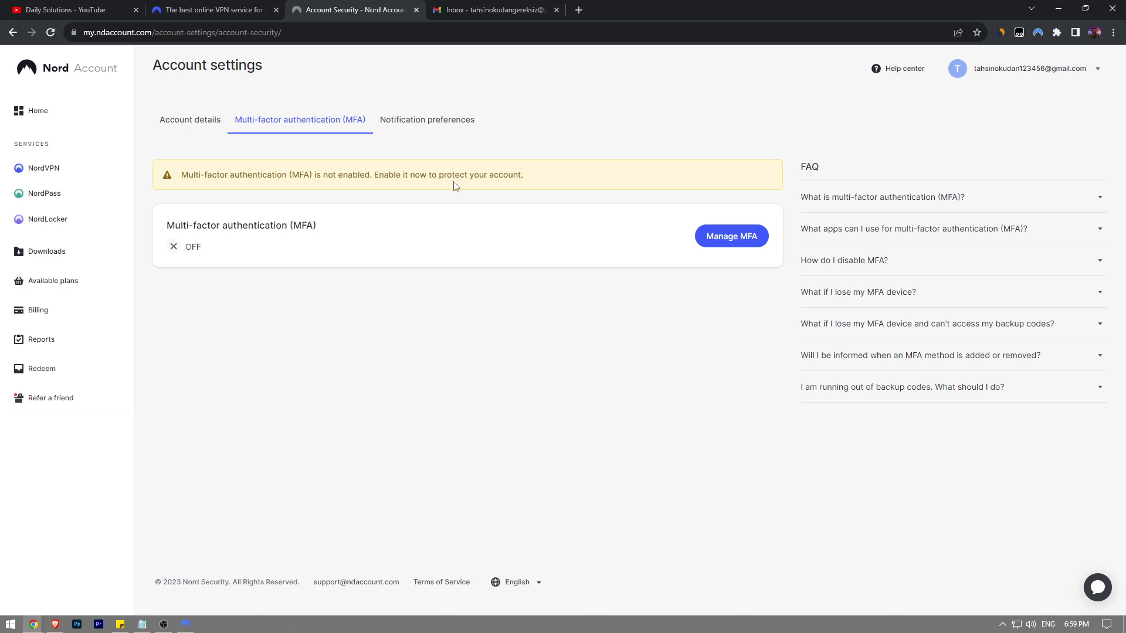
click(727, 245)
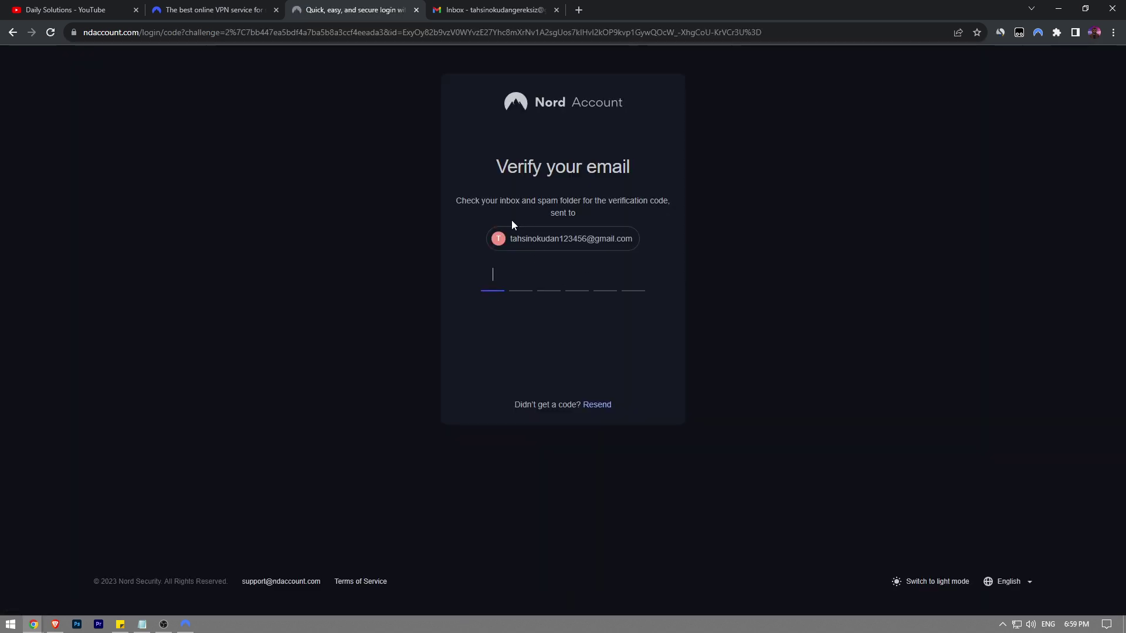
- Pull the email inbox into its own window and paste the six-digit verification code
drag(457, 200, 614, 213)
drag(523, 7, 522, 1)
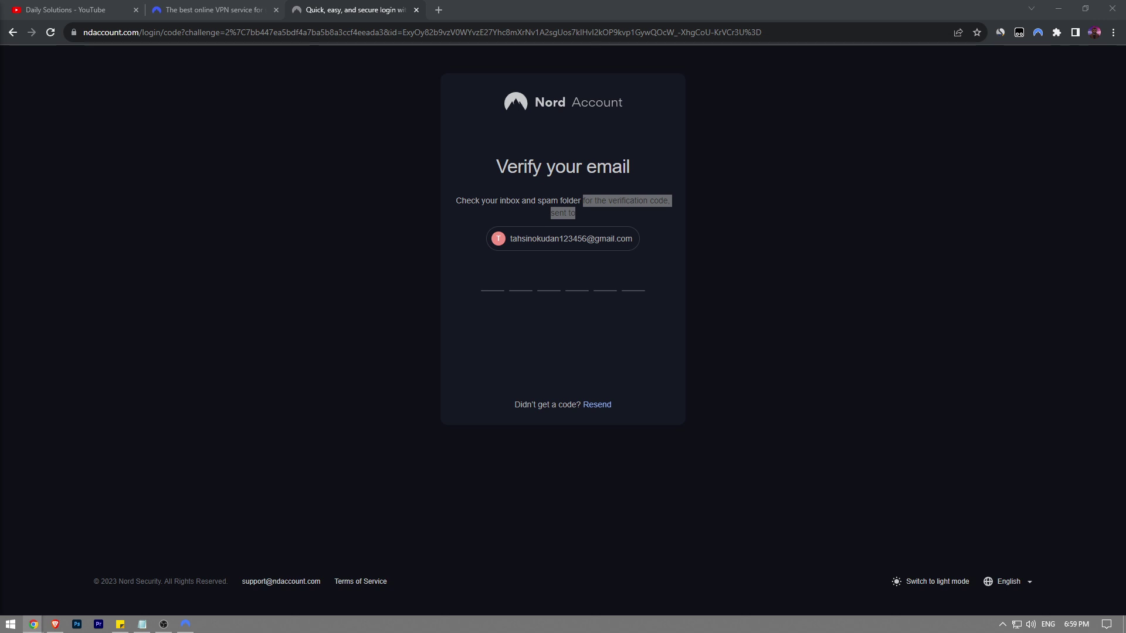
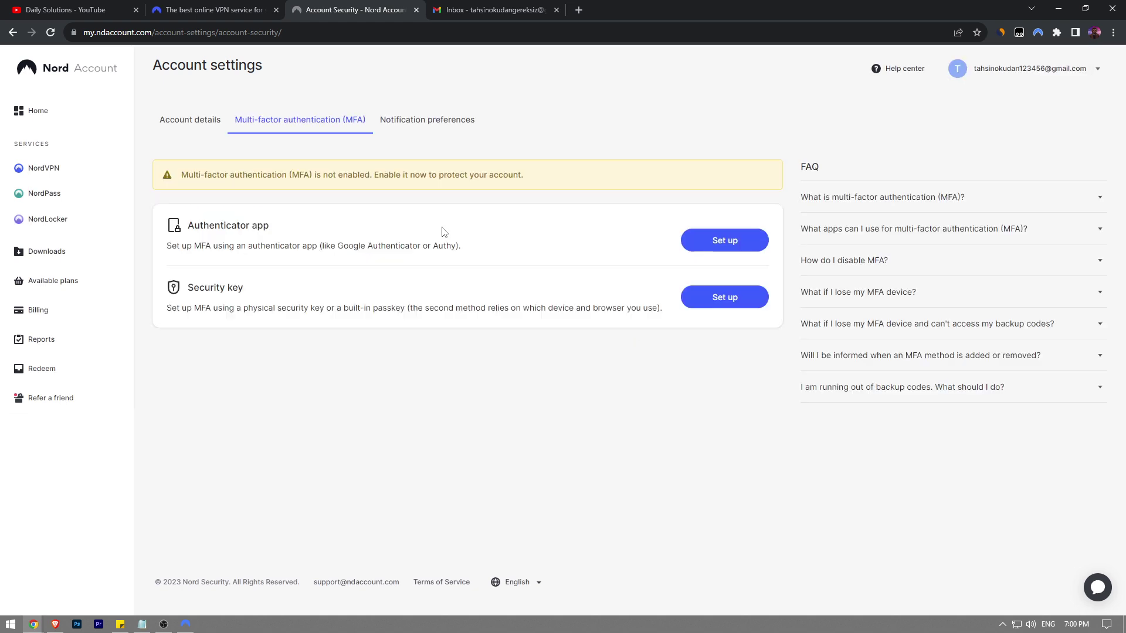
double_click(228, 230)
drag(244, 288, 199, 288)
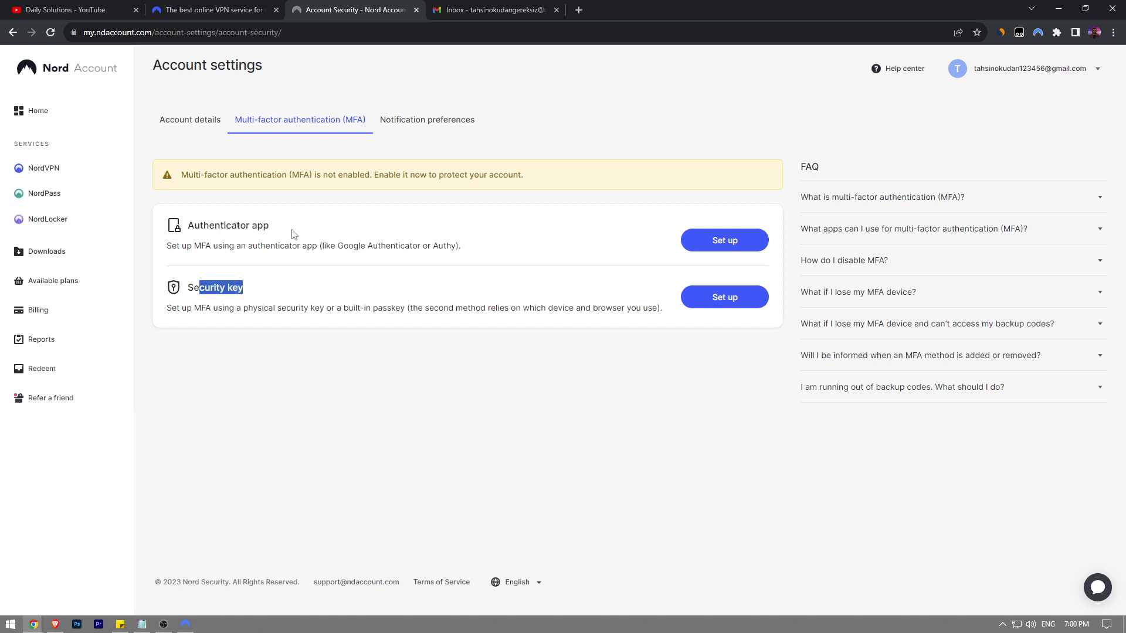
mouse_move(270, 226)
mouse_down()
mouse_move(187, 227)
mouse_move(277, 229)
mouse_up()
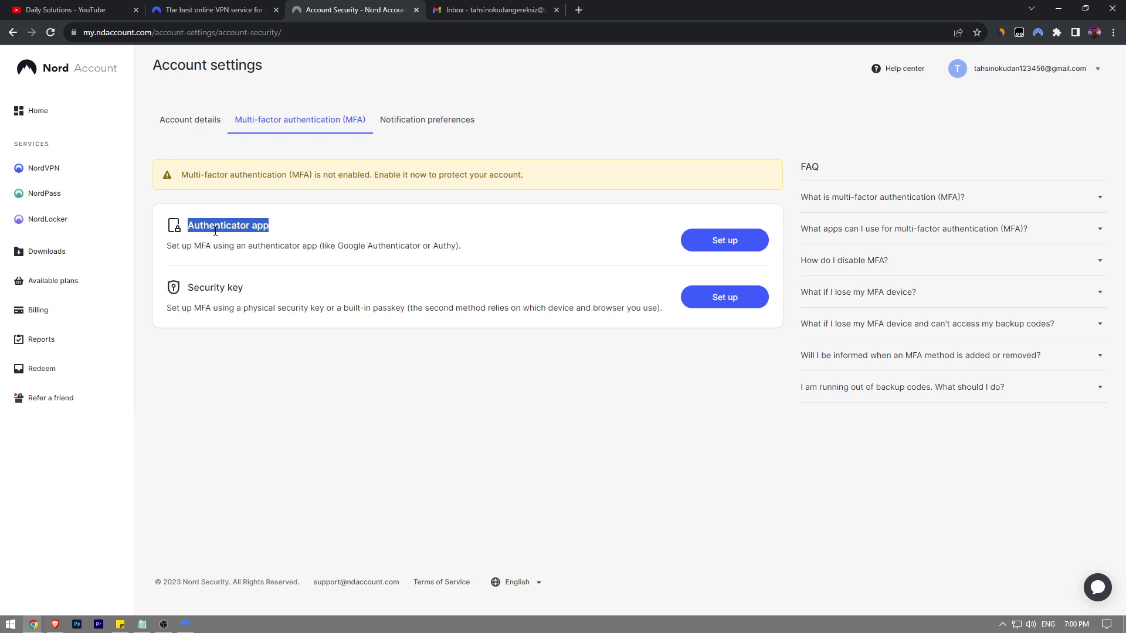
- Start Authenticator app setup, read the QR scanning instructions, and continue to code entry
click(725, 251)
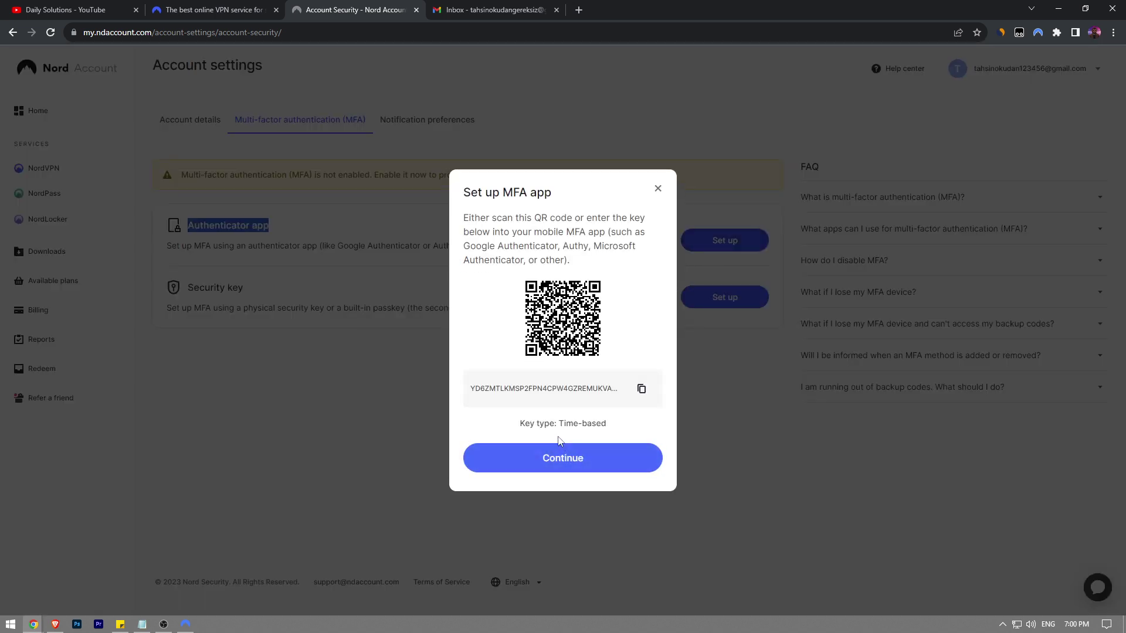
drag(465, 217, 581, 220)
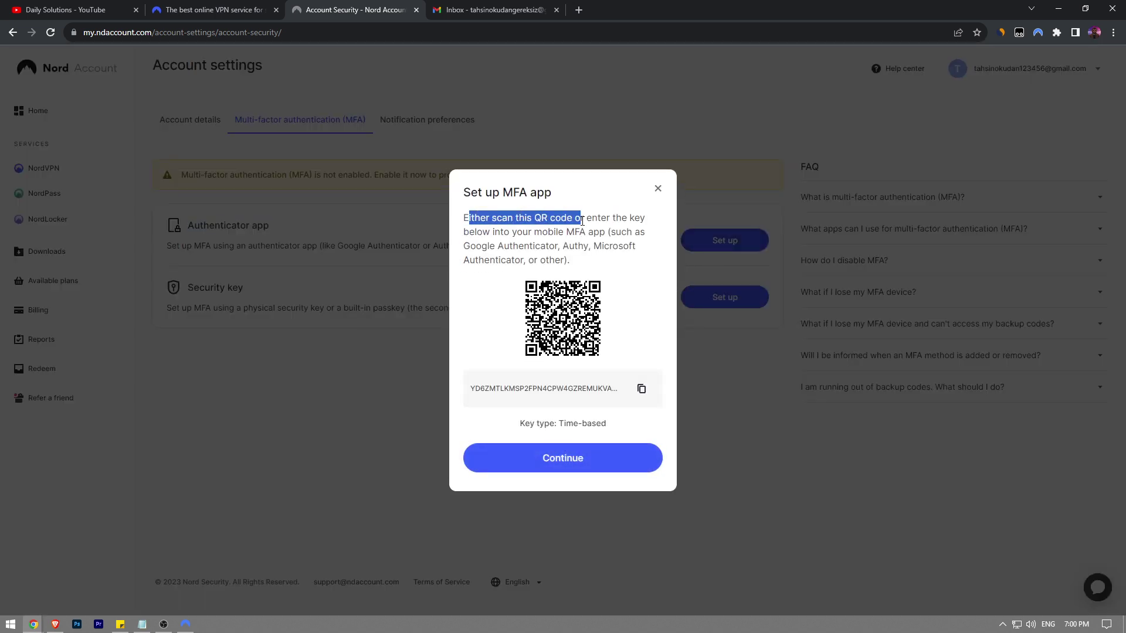
mouse_move(581, 220)
mouse_down()
mouse_move(563, 233)
mouse_move(608, 230)
mouse_move(586, 231)
mouse_up()
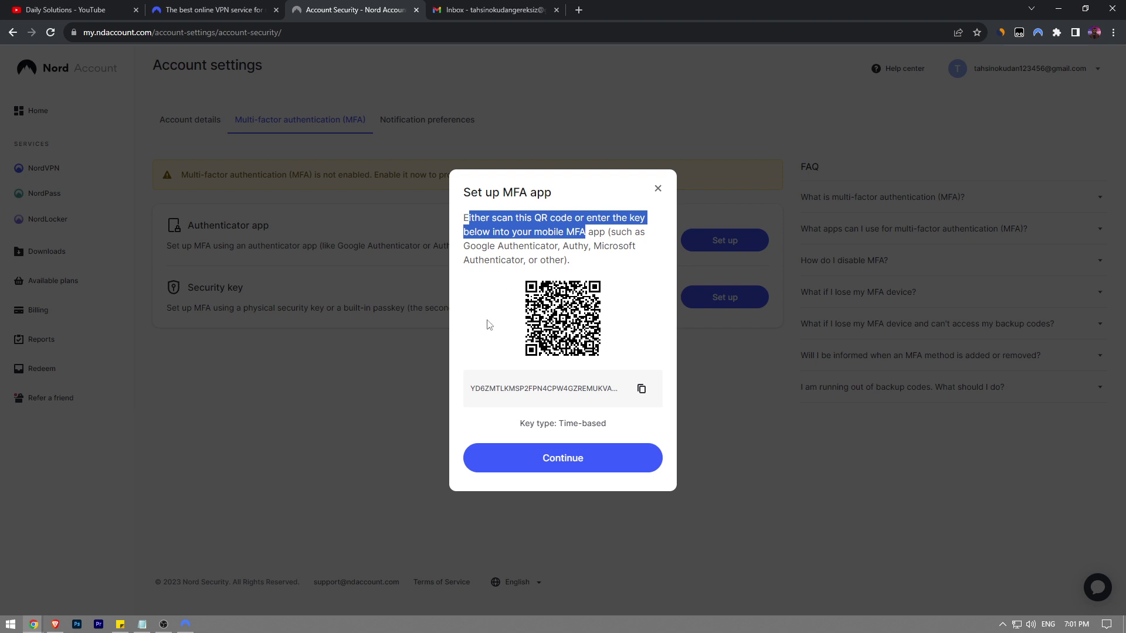
click(547, 470)
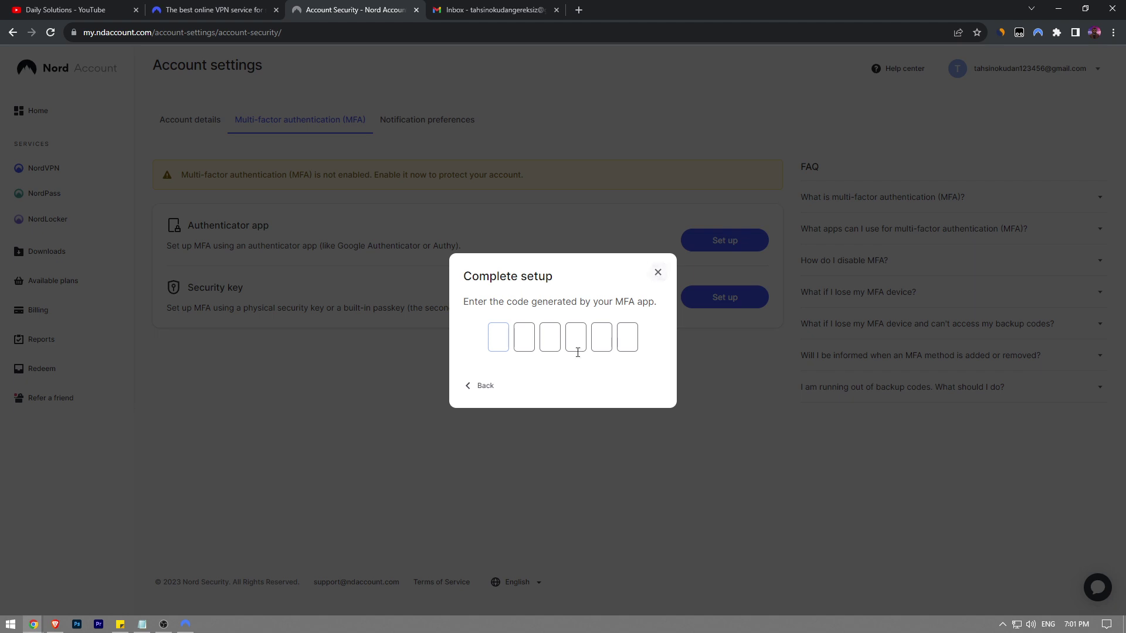
- Close the Complete setup dialog without entering a code
click(657, 272)
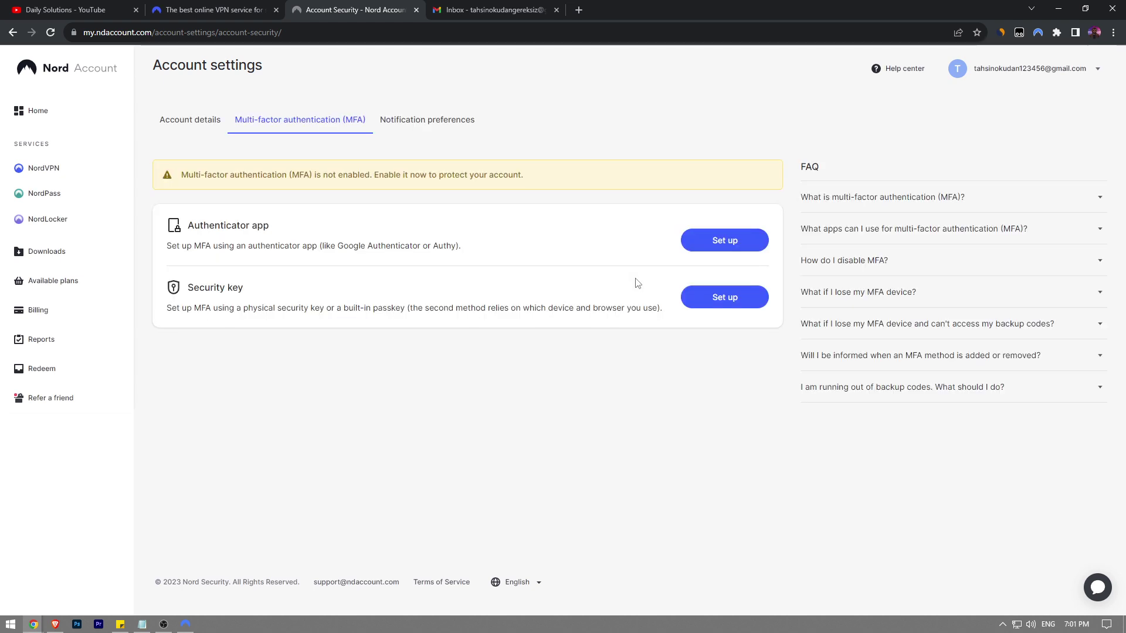
- Go back to the NordVPN offer page and highlight its headline and feature list
click(78, 7)
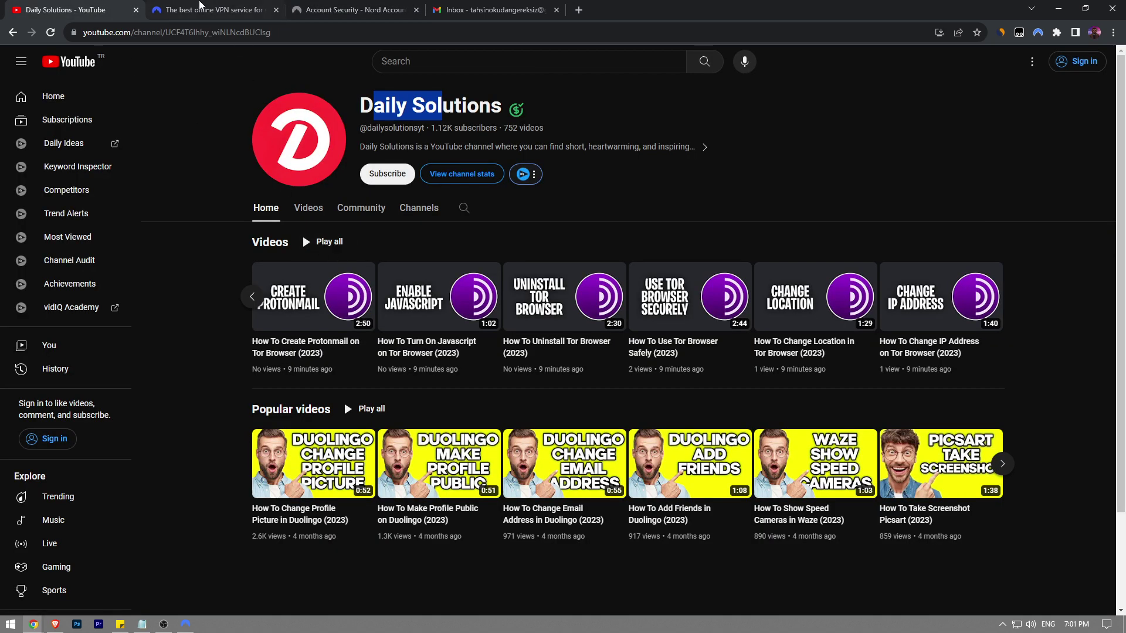
click(200, 5)
drag(209, 190, 422, 385)
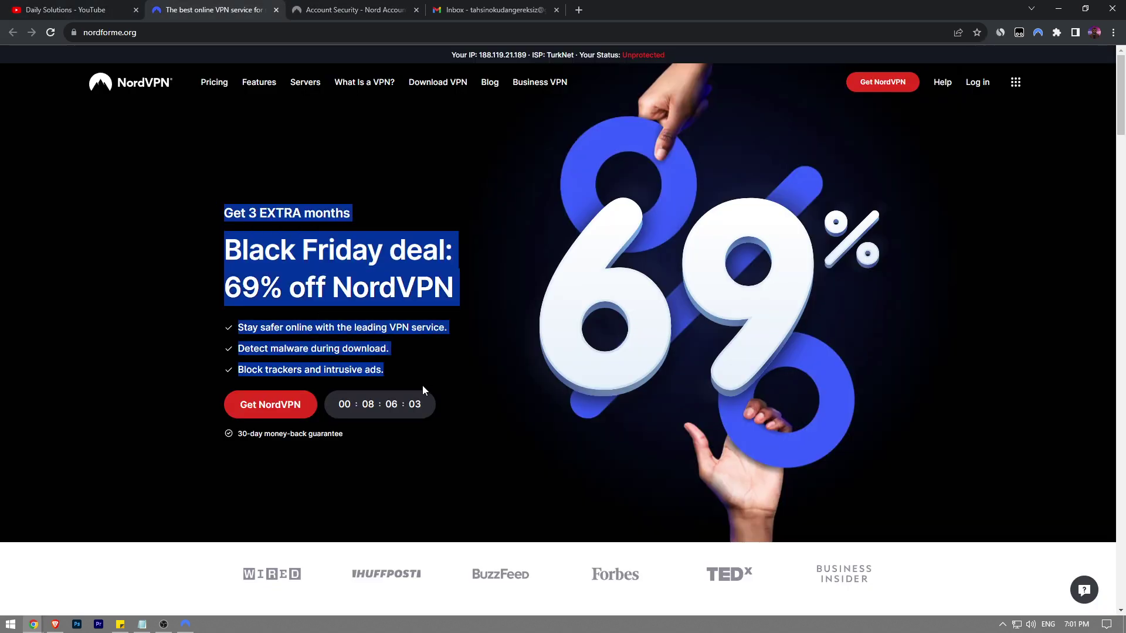